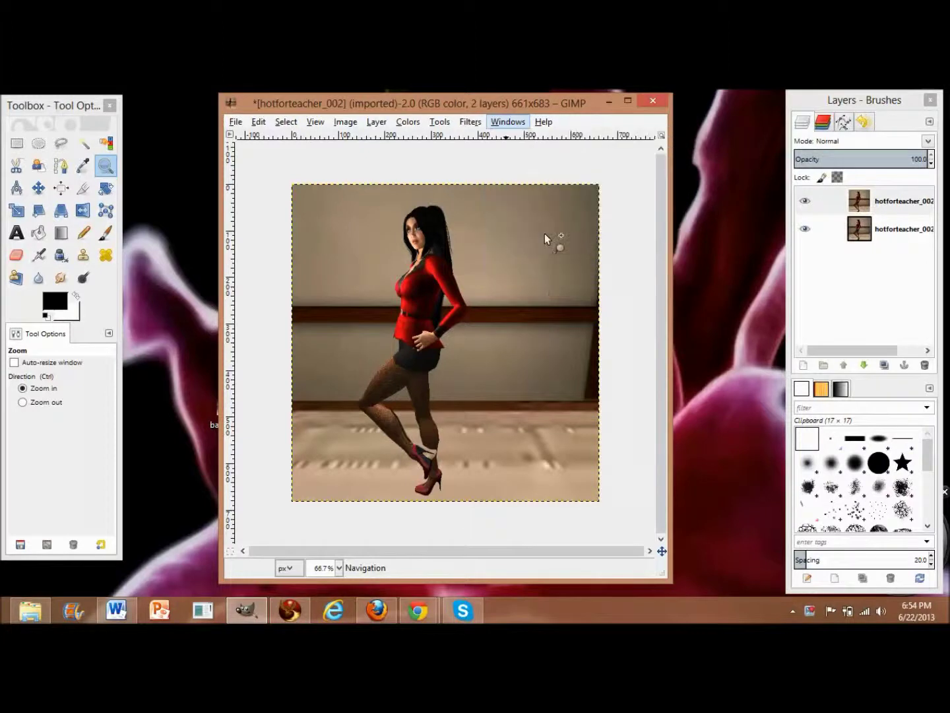
- Examine the woman's head and upper body at 300% magnification for jagged edges, and return to the full image
left_click_drag(766, 246, 747, 198)
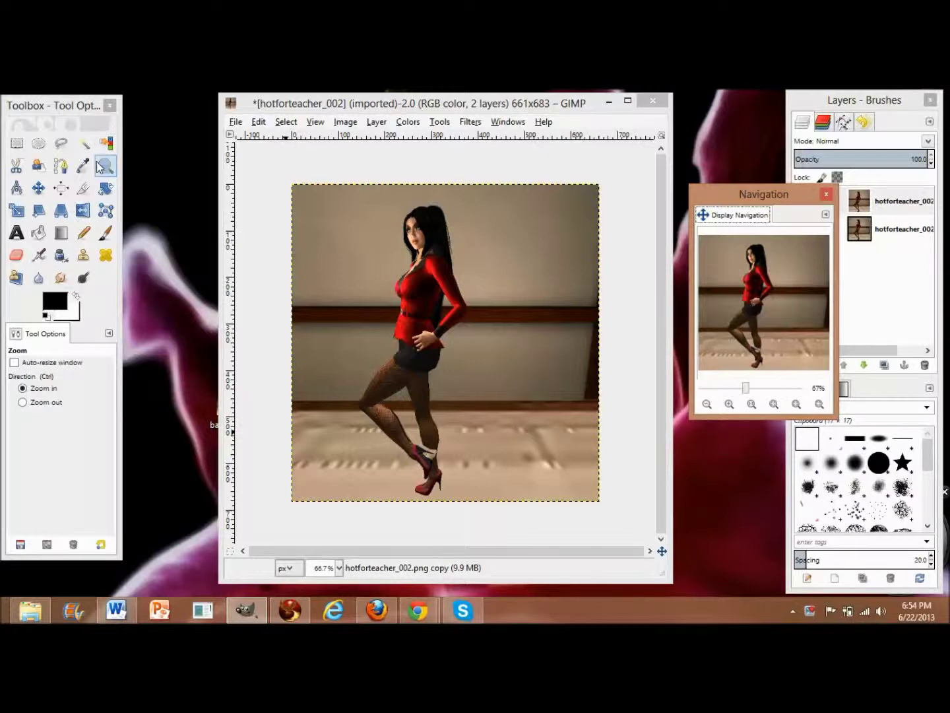
left_click(329, 279)
left_click(329, 279)
left_click(329, 280)
left_click(329, 280)
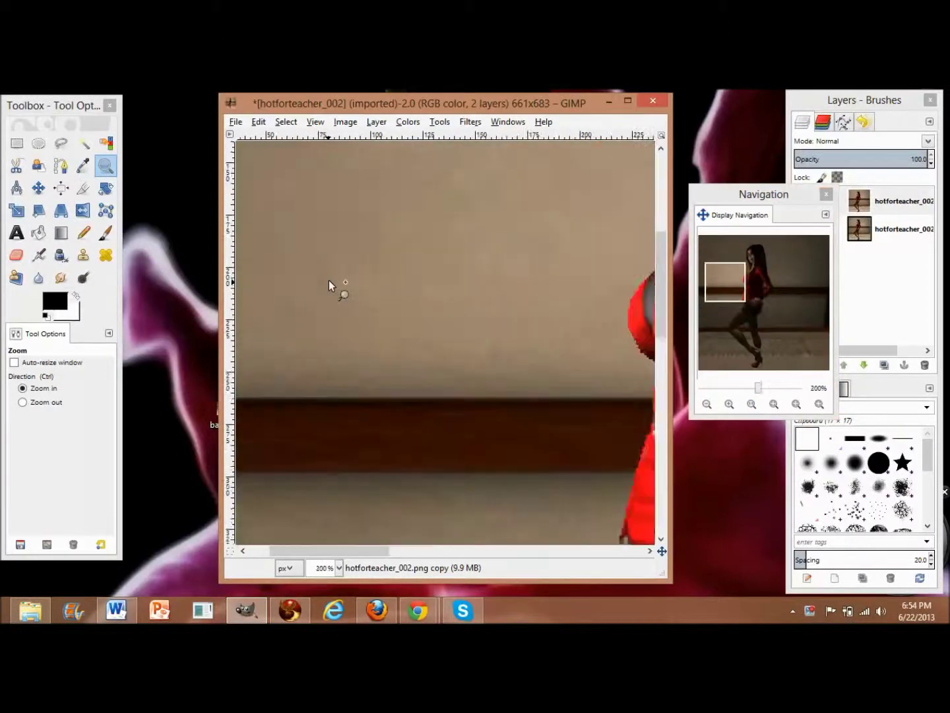
left_click_drag(726, 282, 753, 259)
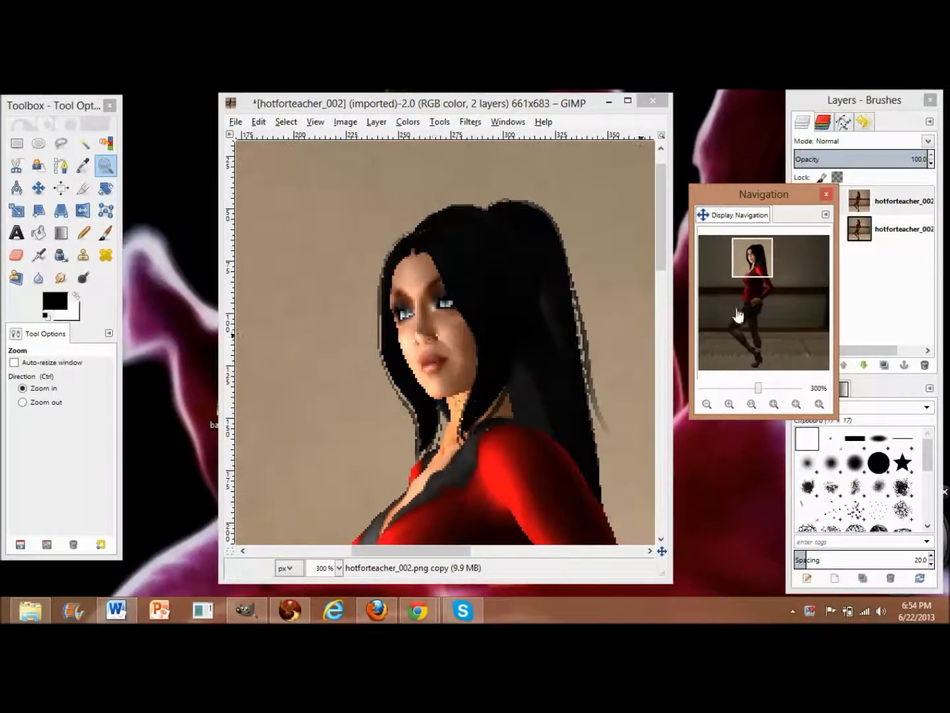
mouse_move(757, 252)
left_mouse_down()
mouse_move(761, 340)
mouse_move(750, 346)
mouse_move(759, 341)
mouse_move(758, 246)
mouse_move(739, 320)
mouse_move(747, 348)
mouse_move(759, 256)
left_mouse_up()
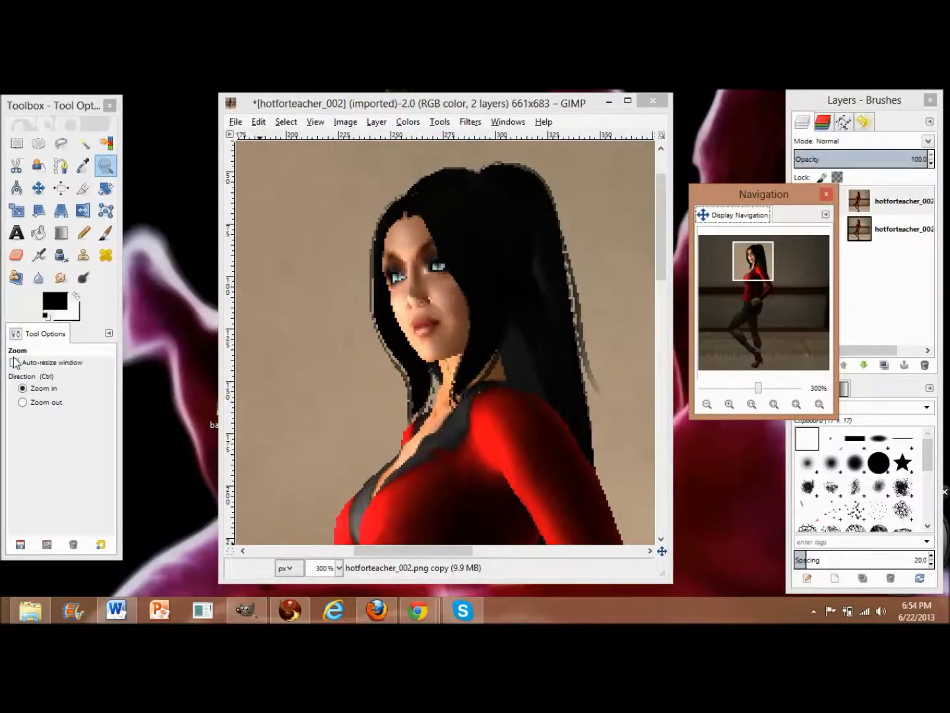
scroll(371, 353, "down", 4)
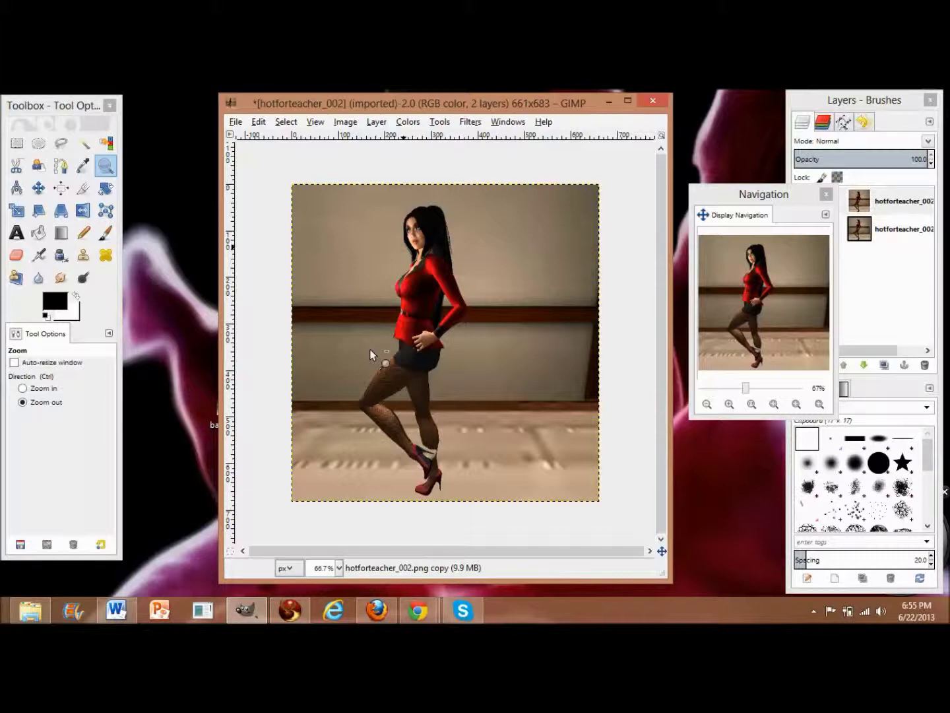
- Try the Brightness-Contrast adjustment on the layer with brightness at 127 and at -127
left_click(406, 123)
mouse_move(405, 359)
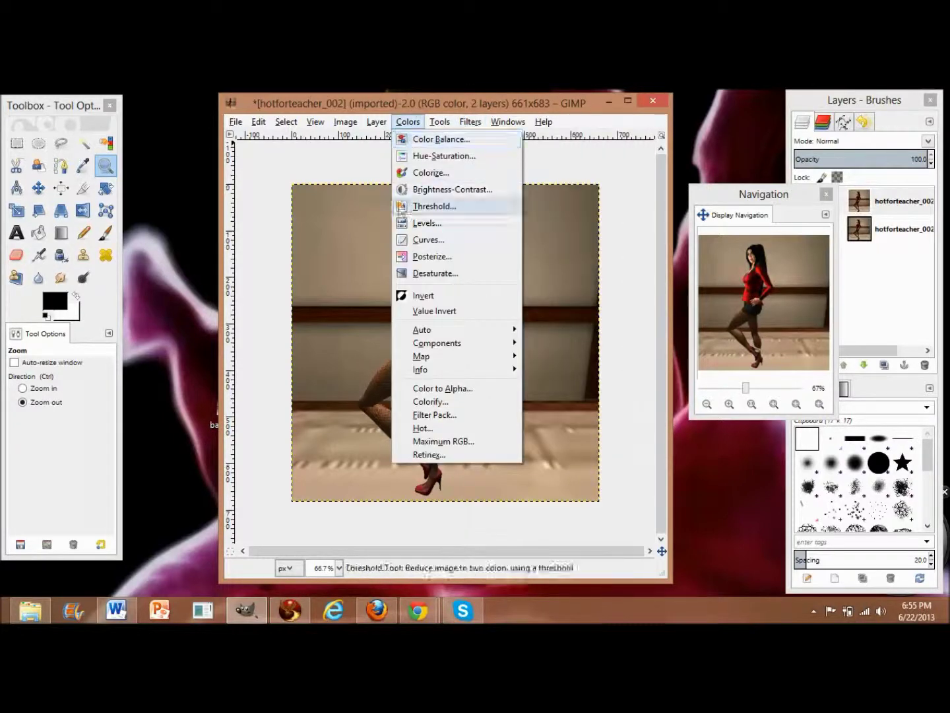
left_click(441, 191)
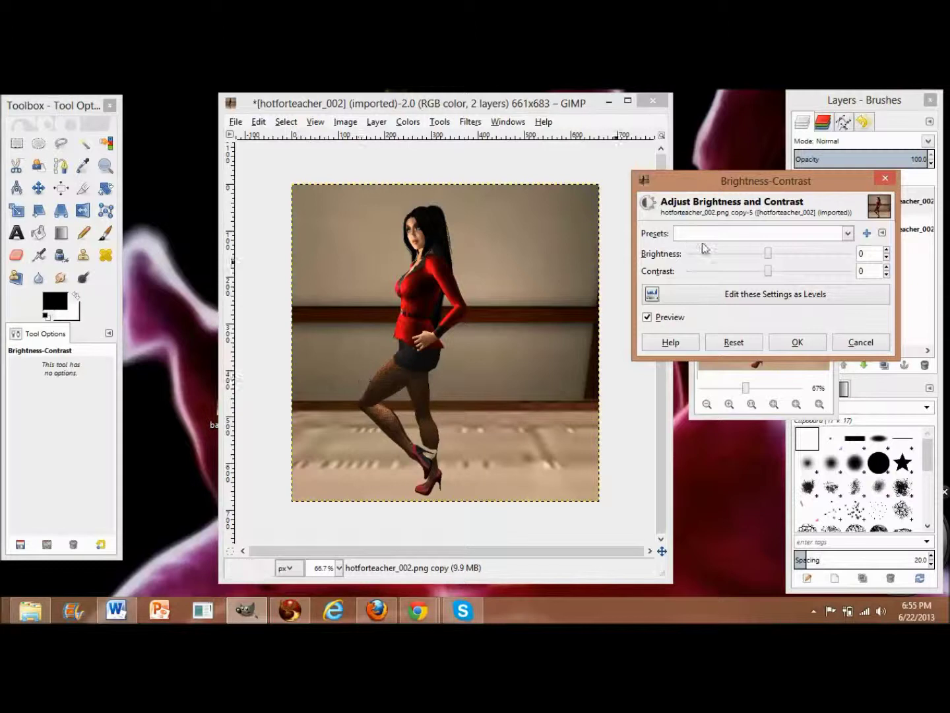
left_click_drag(772, 257, 851, 255)
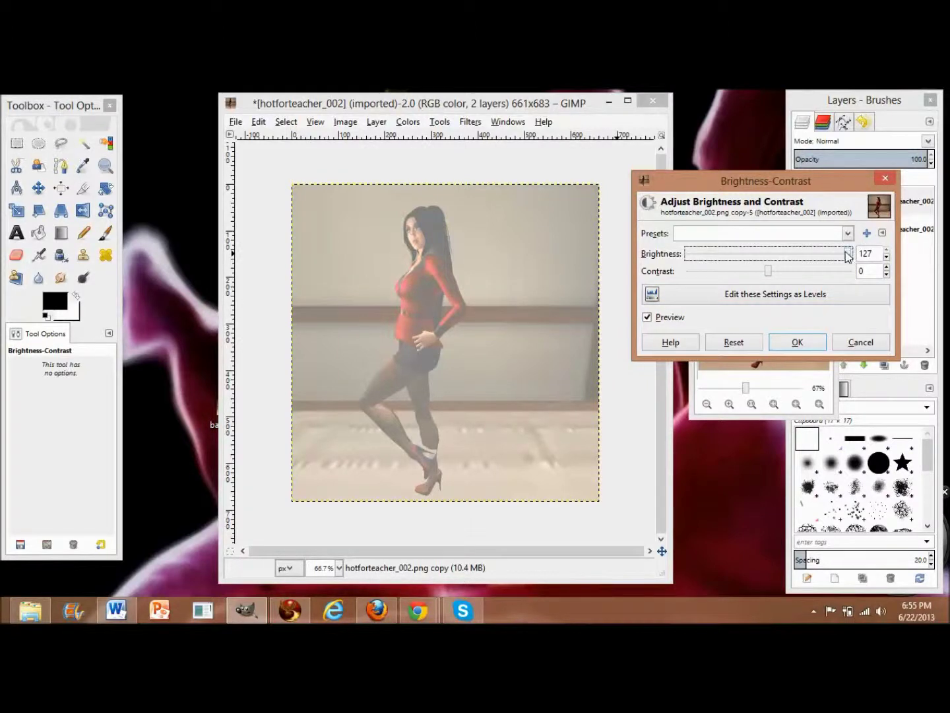
left_click_drag(845, 253, 771, 256)
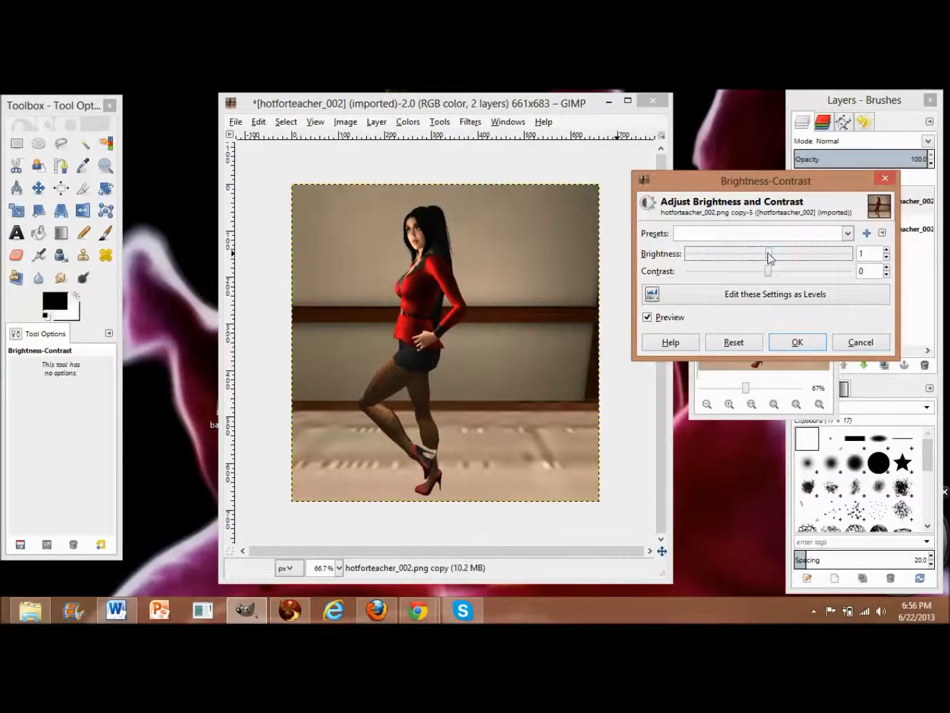
left_click_drag(771, 269, 686, 255)
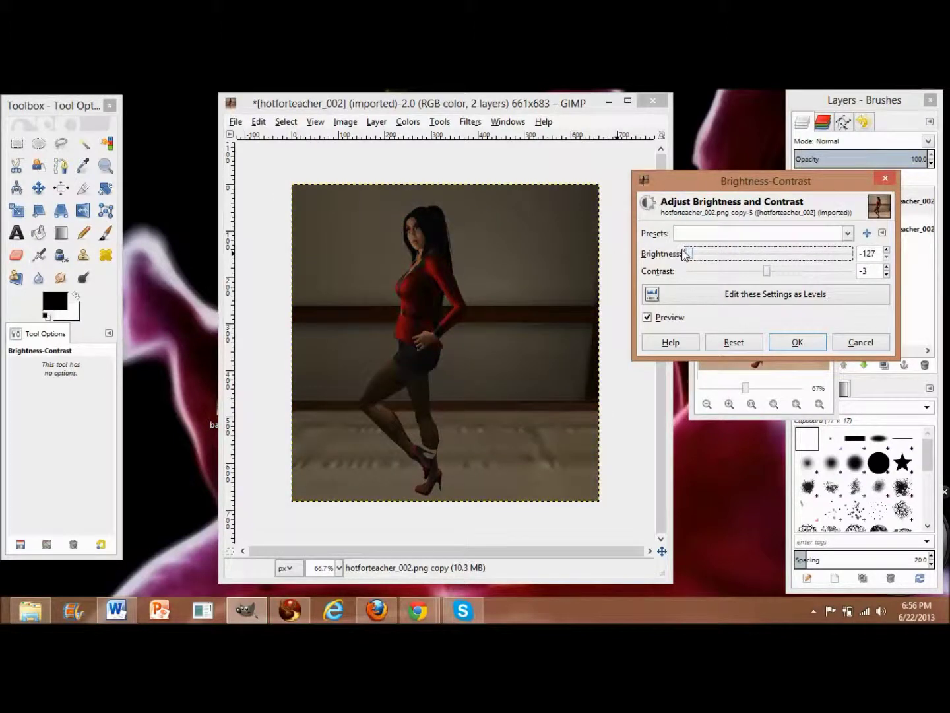
left_click_drag(692, 254, 774, 260)
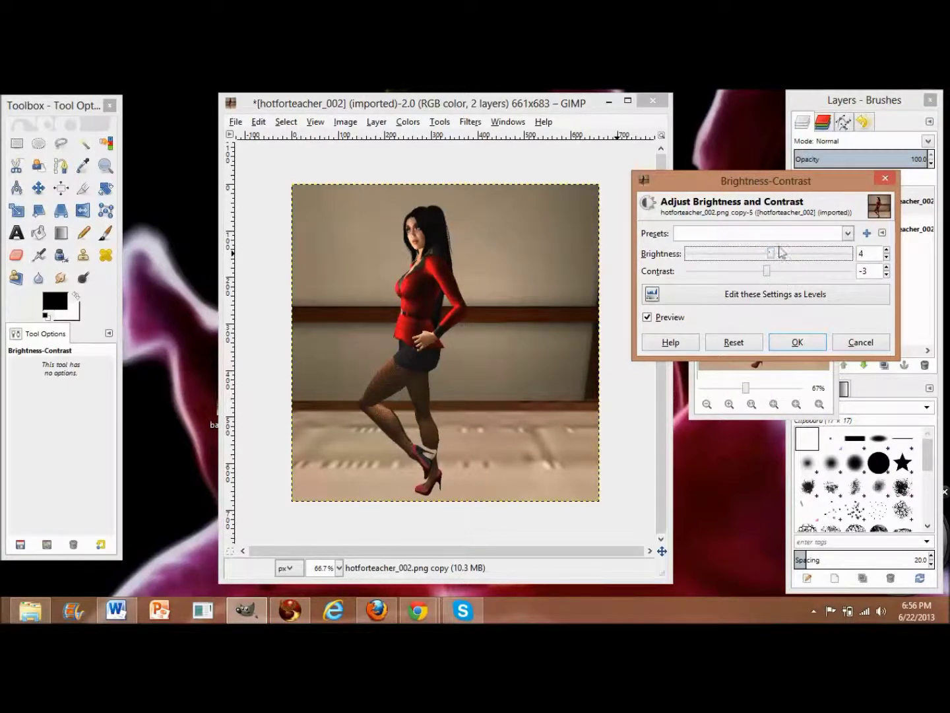
- Reset brightness and contrast to 0, and cancel the adjustment after trying brightness 50 with contrast 61
left_click_drag(775, 256, 770, 256)
key("Tab")
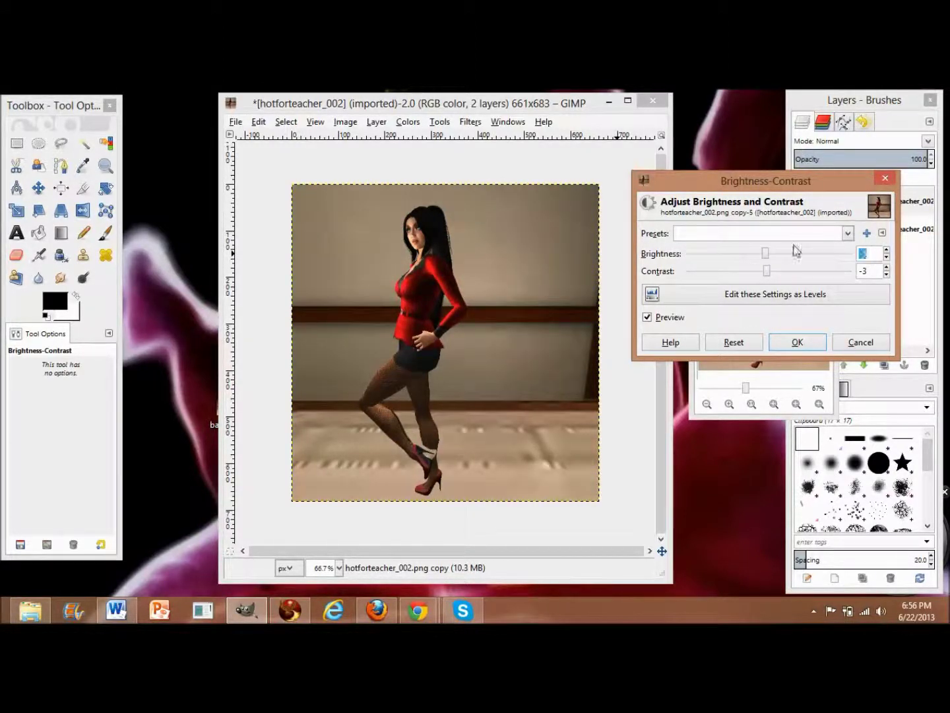
key("Tab")
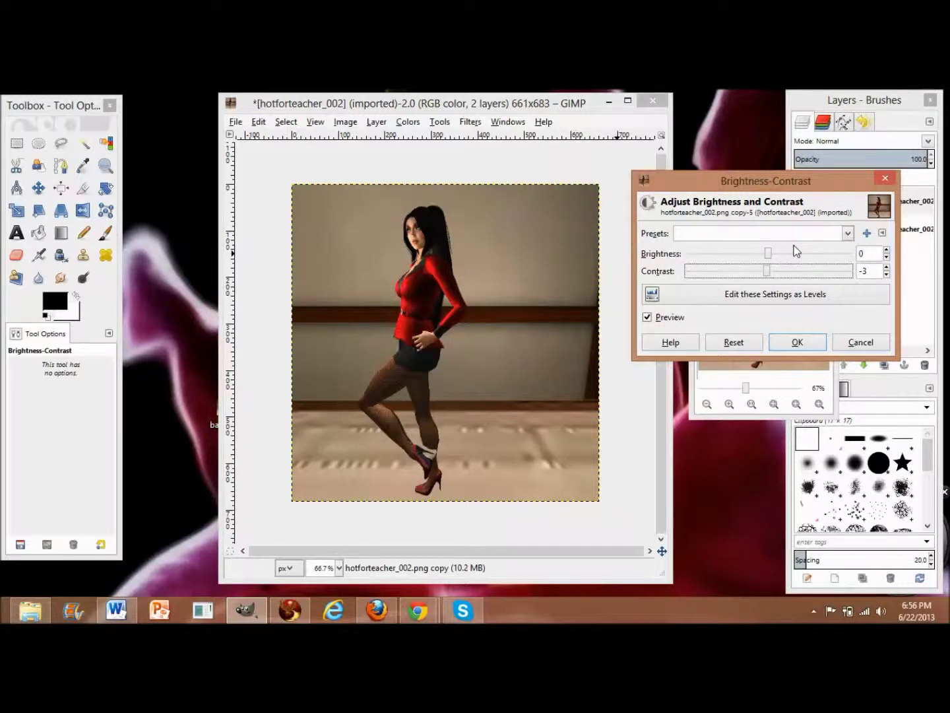
key("Tab")
type("0")
key("Tab")
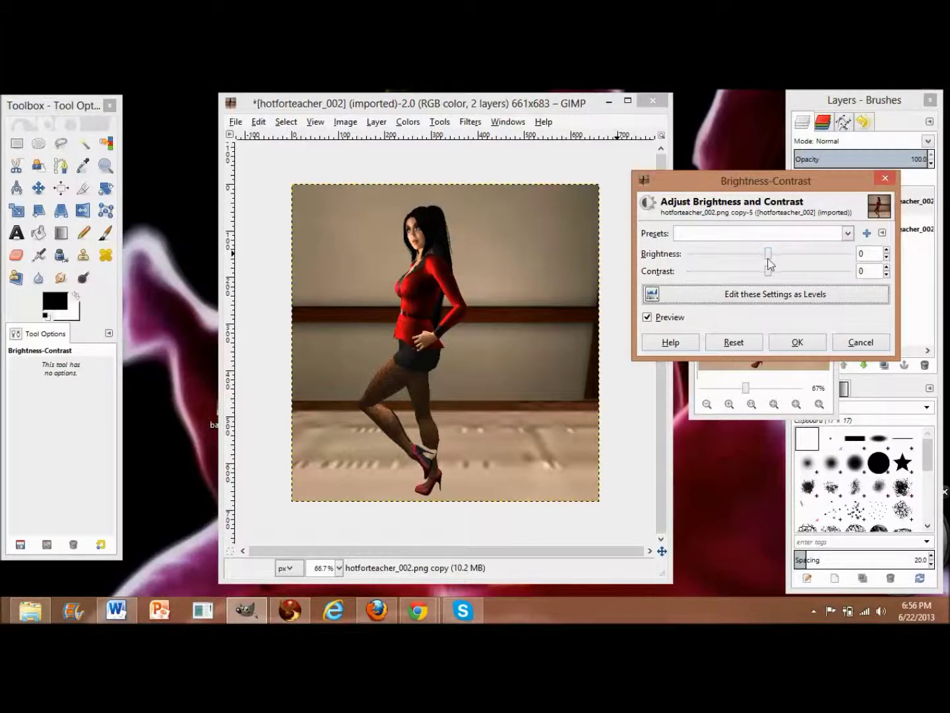
mouse_move(768, 257)
left_mouse_down()
mouse_move(783, 257)
mouse_move(772, 273)
left_mouse_up()
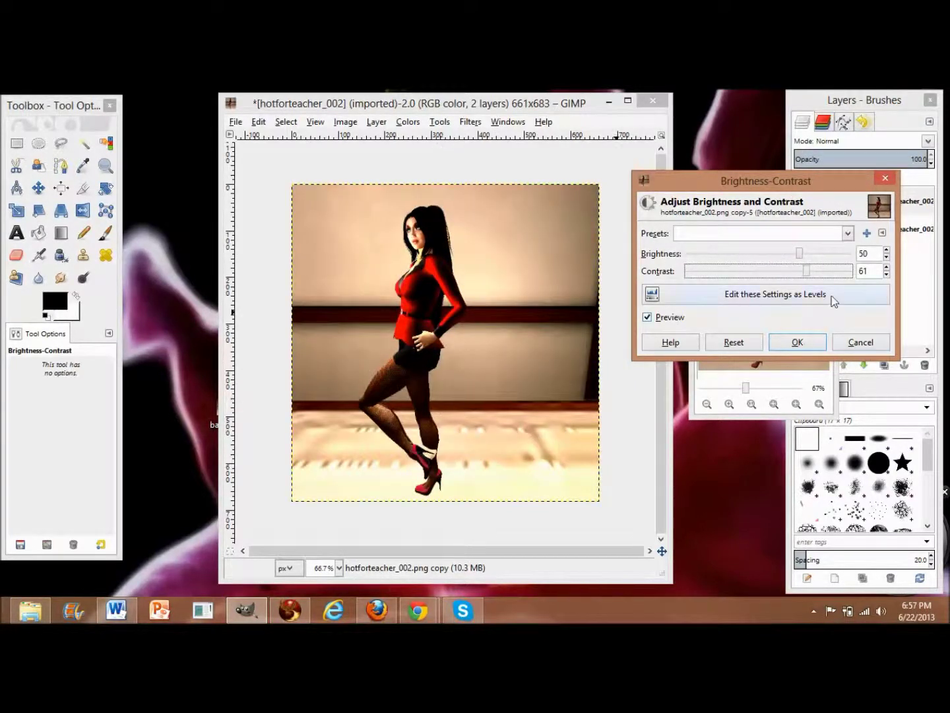
left_click(845, 343)
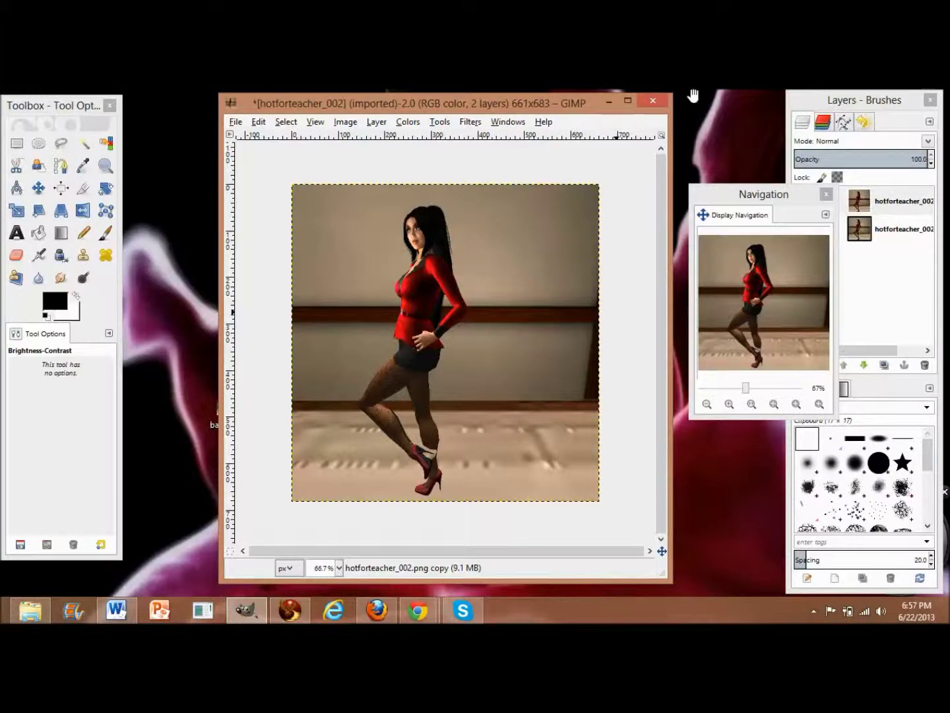
- Activate the Blur/Sharpen tool and choose the 2. Hardness 075 brush for it
left_click(37, 278)
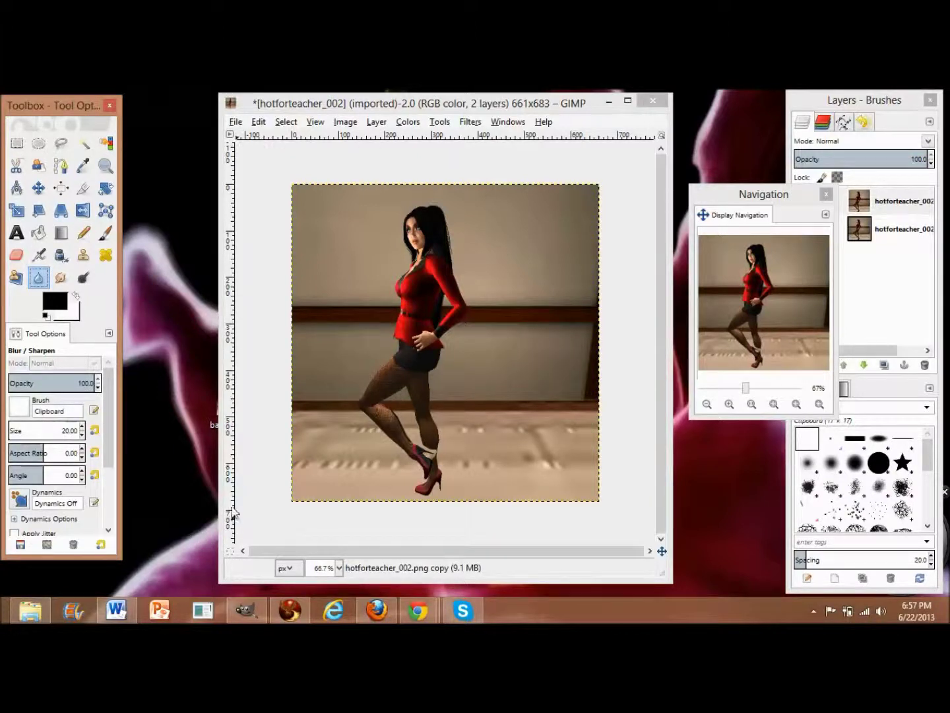
left_click(24, 409)
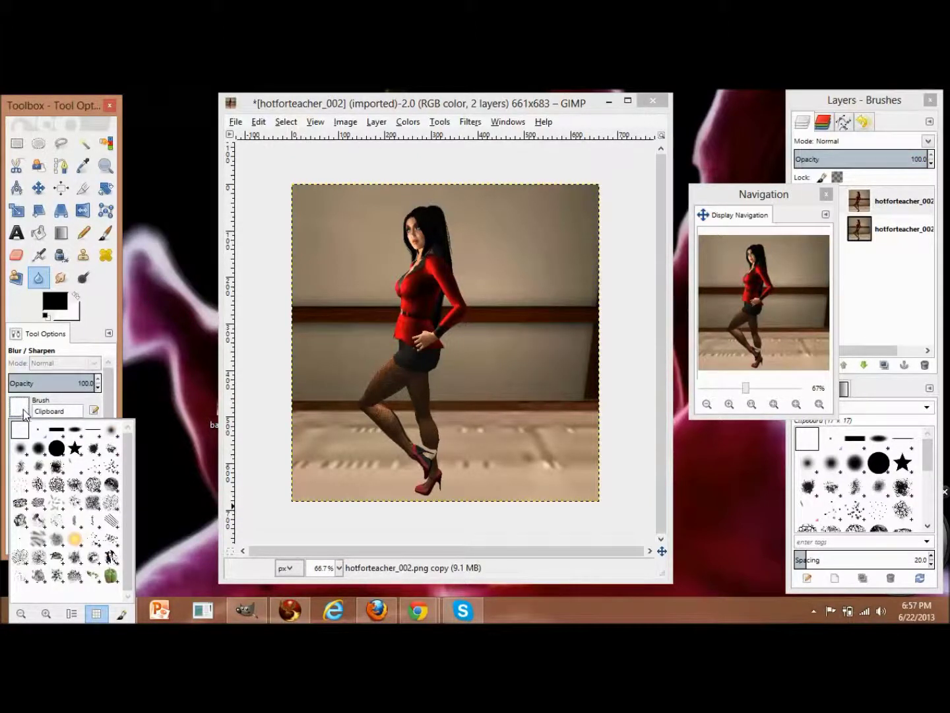
left_click(56, 449)
- Blur the upper outer edge of the ponytail with the brush size set to 5
key("z")
left_click(432, 197)
left_click(429, 212)
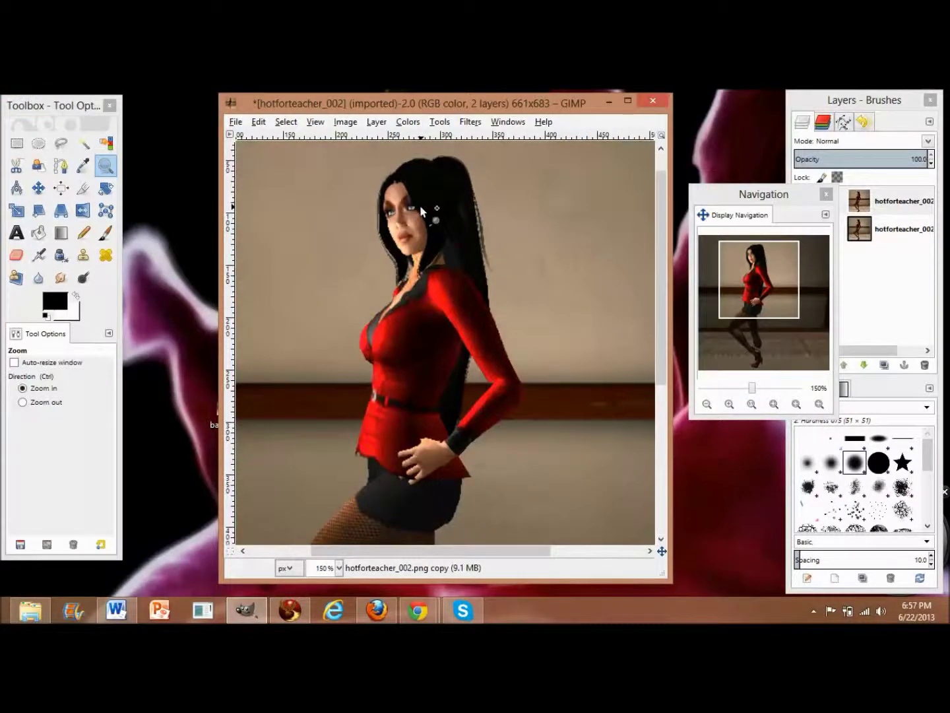
key("plus")
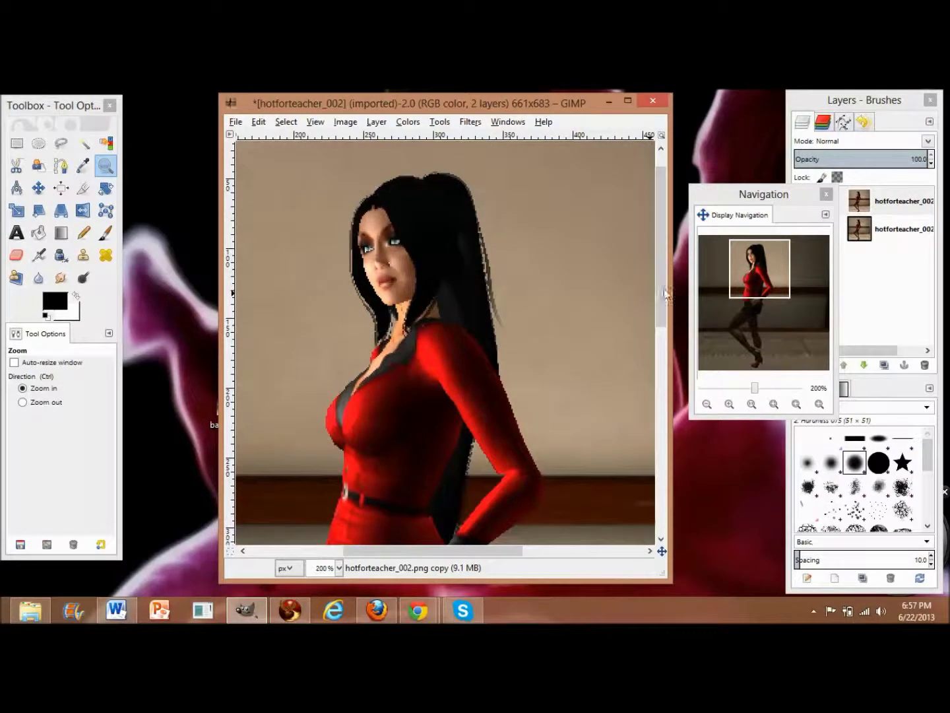
scroll(655, 256, "up", 1)
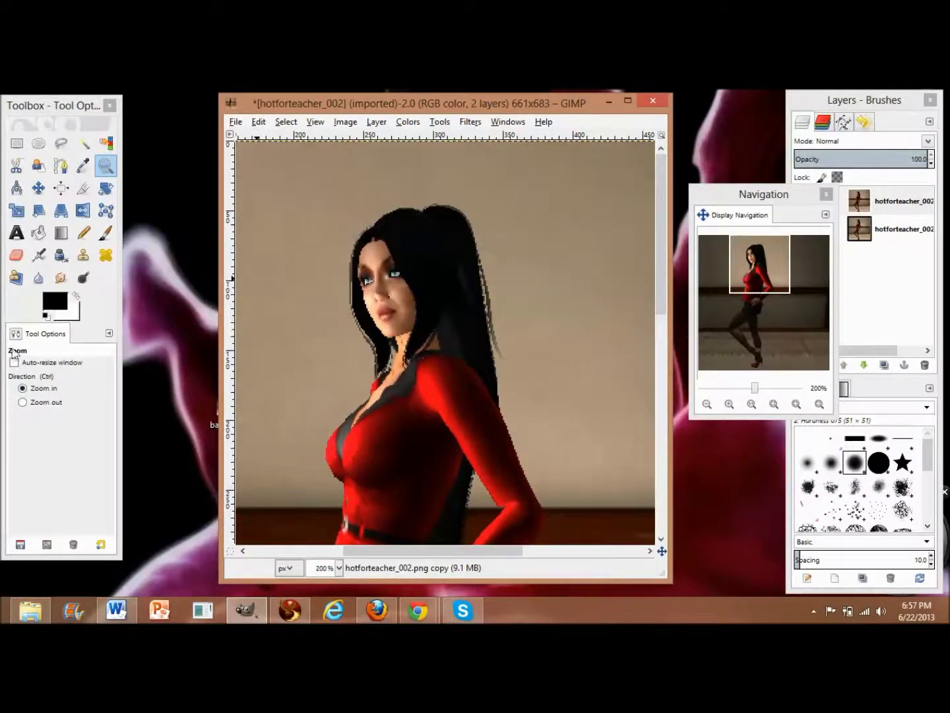
left_click(37, 278)
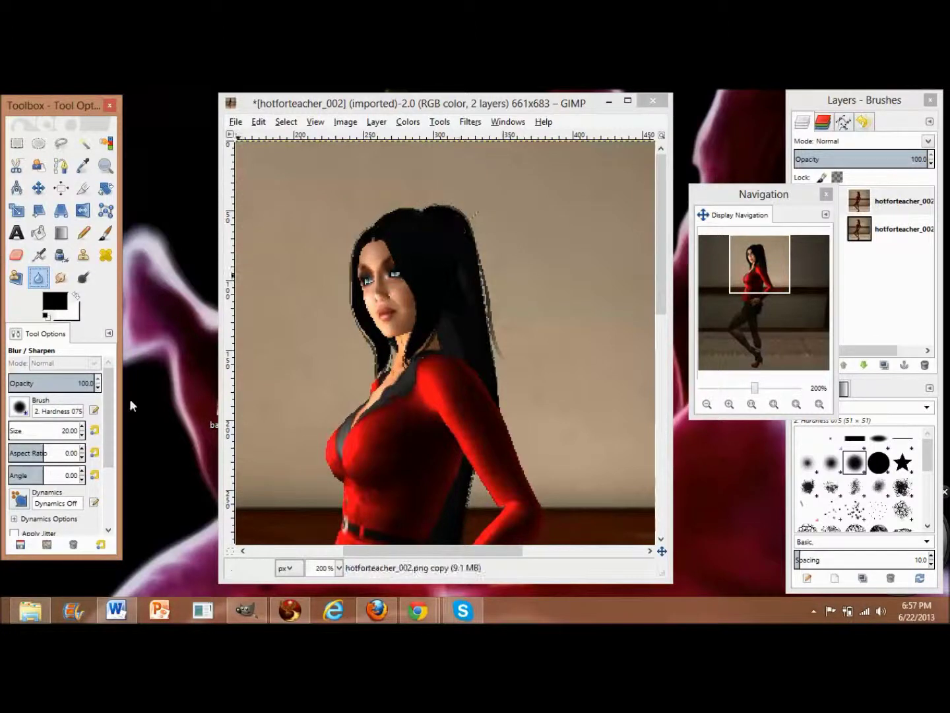
left_click(82, 434)
mouse_move(473, 216)
left_mouse_down()
mouse_move(479, 281)
mouse_move(474, 225)
mouse_move(481, 279)
left_mouse_up()
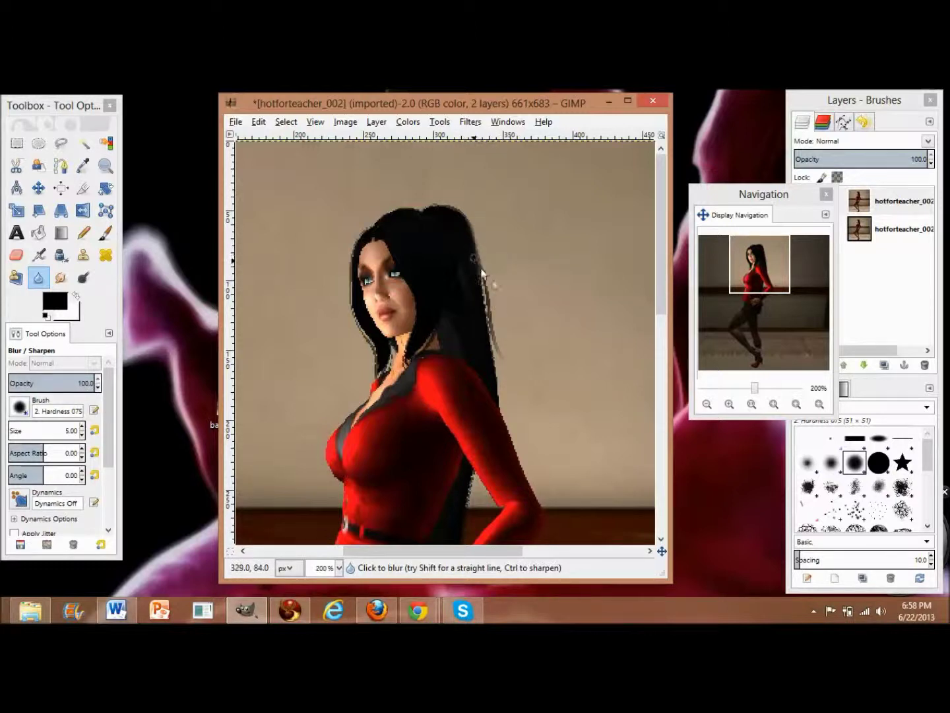
- Set the blur brush size to 10 and soften the edges of the ponytail and the crown of the hair
left_click(86, 427)
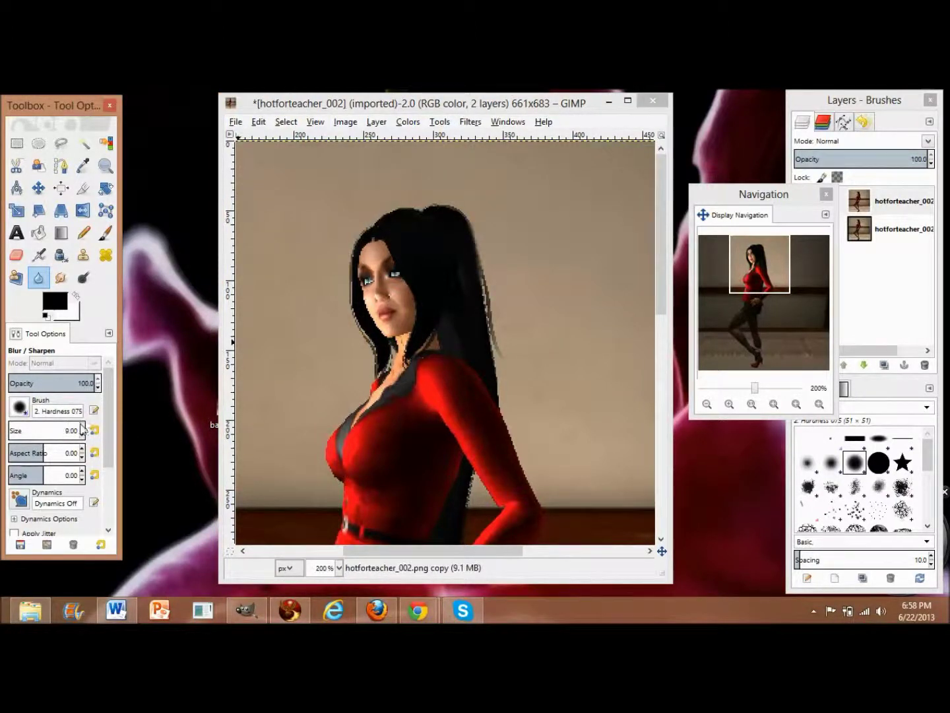
left_click(82, 425)
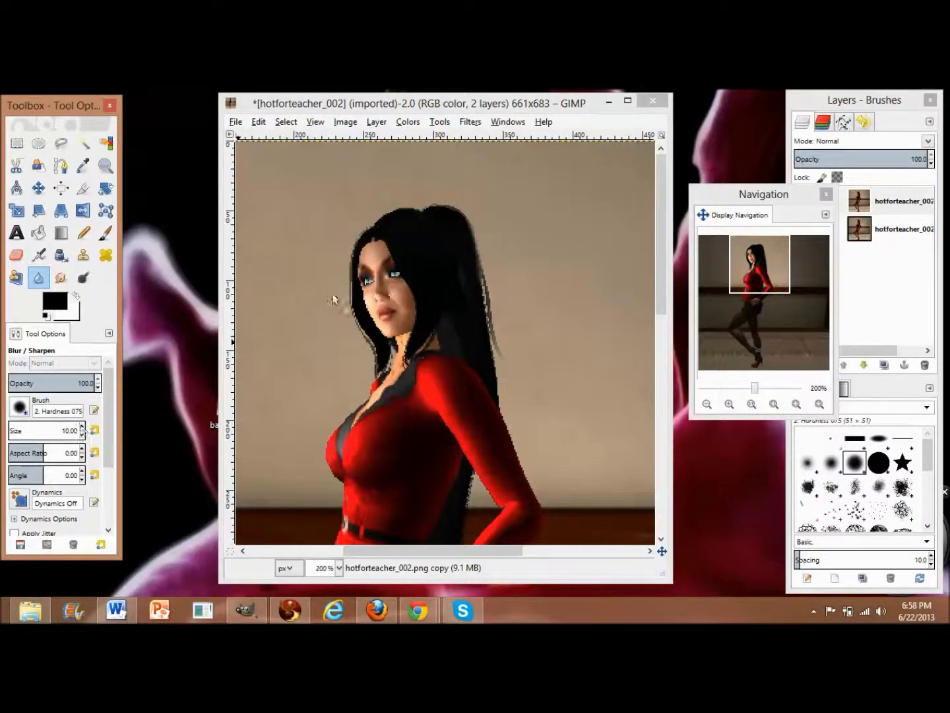
left_click(482, 271)
mouse_move(482, 270)
left_mouse_down()
mouse_move(502, 344)
mouse_move(470, 258)
mouse_move(497, 337)
mouse_move(486, 270)
mouse_move(489, 314)
mouse_move(490, 306)
mouse_move(503, 330)
mouse_move(494, 329)
mouse_move(512, 373)
mouse_move(489, 340)
mouse_move(502, 395)
mouse_move(485, 336)
mouse_move(488, 299)
mouse_move(462, 259)
mouse_move(443, 336)
mouse_move(455, 348)
mouse_move(450, 284)
left_mouse_up()
mouse_move(368, 212)
left_mouse_down()
mouse_move(415, 285)
mouse_move(419, 310)
mouse_move(401, 361)
mouse_move(422, 314)
mouse_move(404, 367)
mouse_move(438, 319)
mouse_move(421, 357)
mouse_move(434, 338)
mouse_move(464, 260)
mouse_move(404, 373)
mouse_move(413, 345)
mouse_move(449, 341)
left_mouse_up()
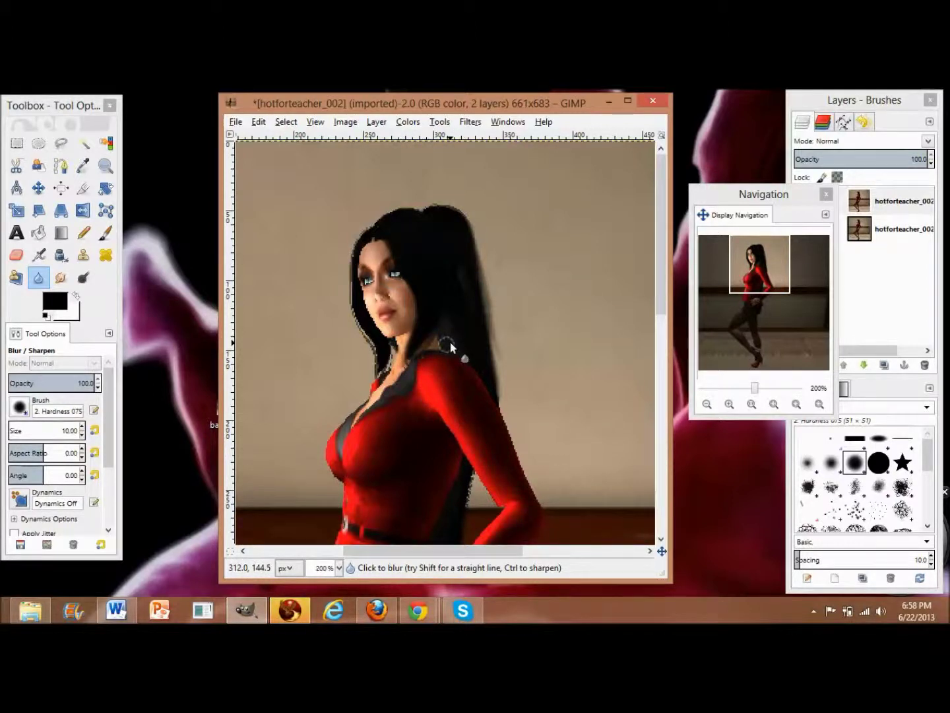
mouse_move(450, 342)
left_mouse_down()
mouse_move(395, 220)
mouse_move(368, 235)
mouse_move(359, 256)
left_mouse_up()
mouse_move(376, 227)
left_mouse_down()
mouse_move(405, 209)
mouse_move(380, 223)
mouse_move(422, 196)
mouse_move(433, 212)
mouse_move(416, 211)
mouse_move(439, 213)
mouse_move(411, 210)
mouse_move(448, 199)
mouse_move(474, 227)
mouse_move(450, 211)
left_mouse_up()
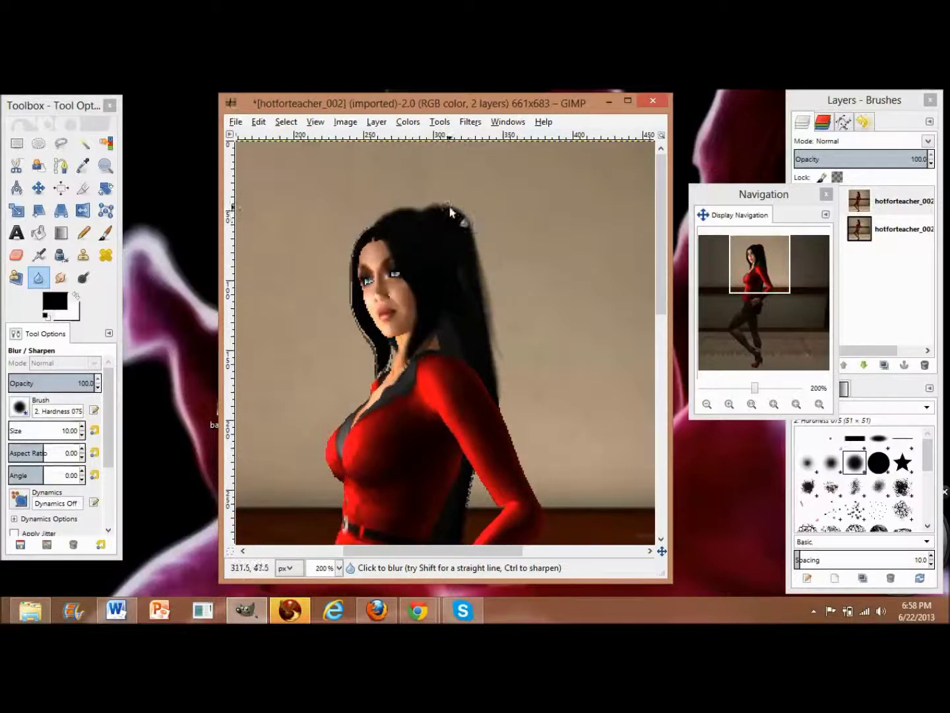
- Blur the front outline of the hair beside the face, from the forehead down to the neck
left_click_drag(763, 202, 724, 183)
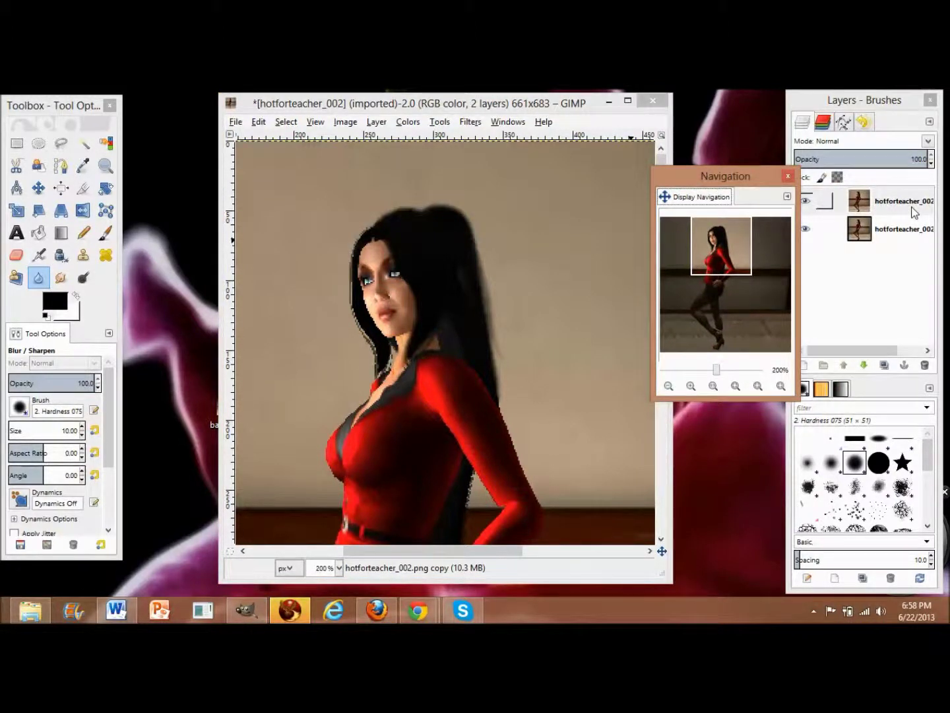
mouse_move(368, 229)
left_mouse_down()
mouse_move(359, 263)
mouse_move(372, 237)
mouse_move(355, 257)
mouse_move(363, 309)
mouse_move(352, 283)
mouse_move(387, 352)
mouse_move(353, 311)
mouse_move(377, 376)
left_mouse_up()
mouse_move(347, 299)
left_mouse_down()
mouse_move(359, 338)
mouse_move(390, 351)
mouse_move(396, 345)
mouse_move(388, 354)
mouse_move(376, 330)
left_mouse_up()
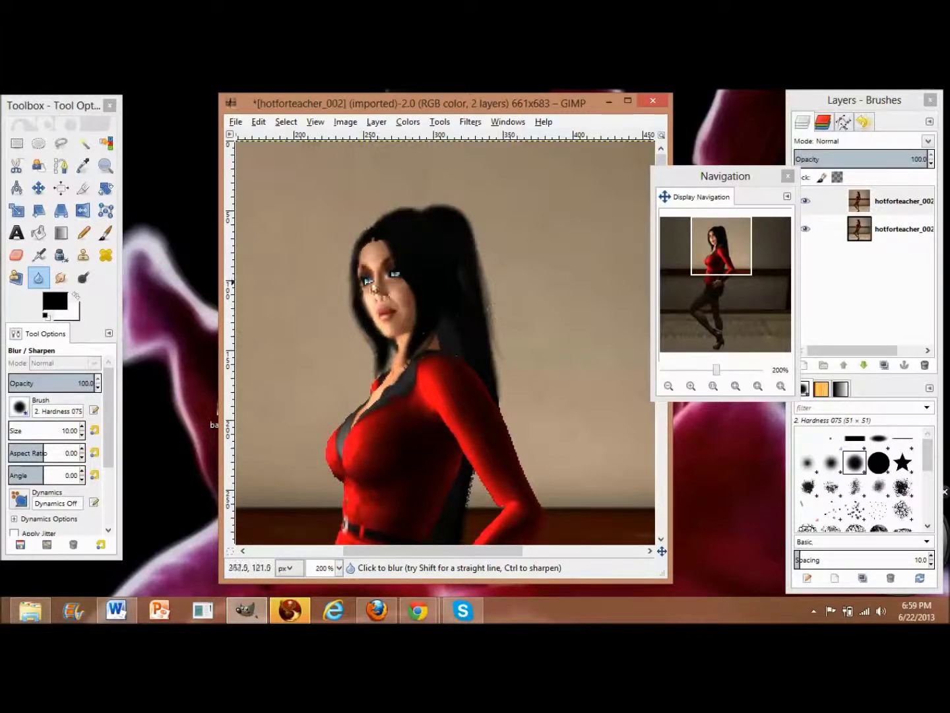
- Set the blur brush size to 4 and soften the details of the face
left_click(81, 435)
left_click(82, 435)
left_click(81, 435)
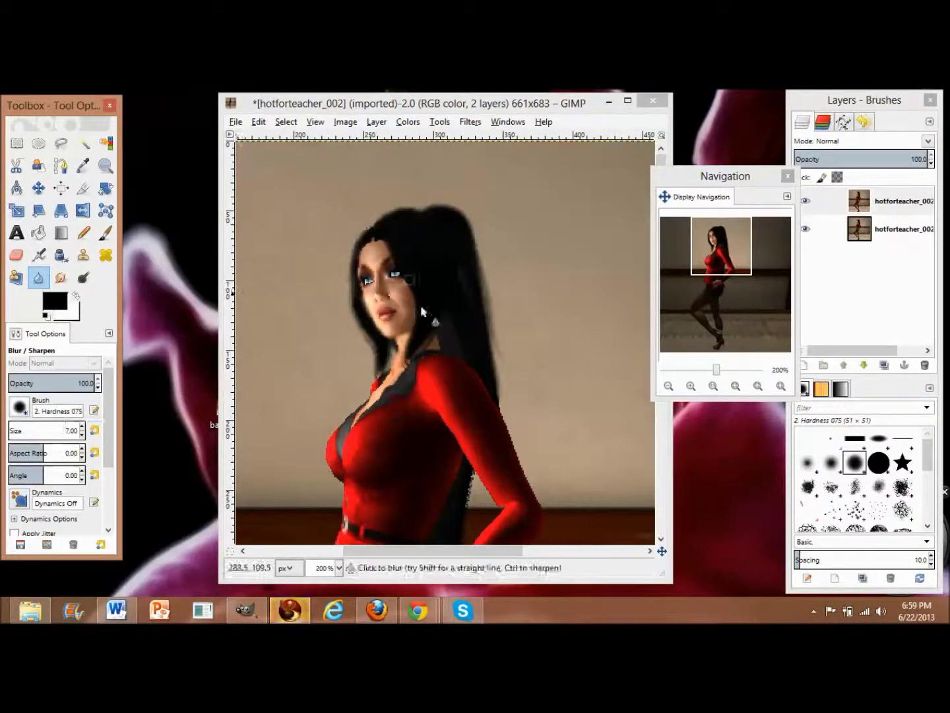
left_click(81, 435)
left_click(82, 435)
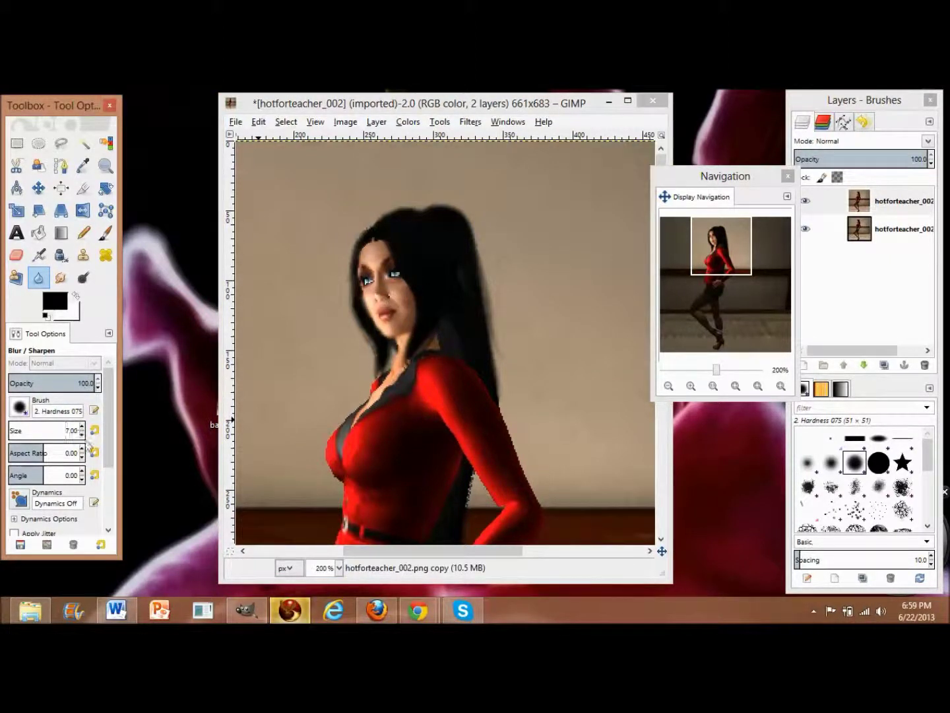
left_click(82, 435)
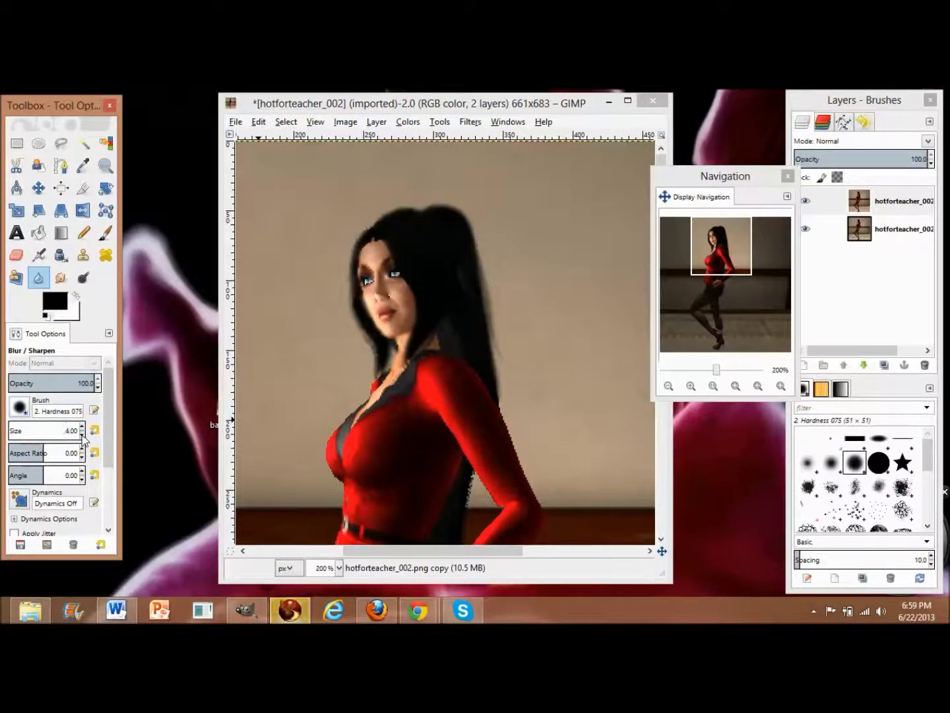
left_click(388, 291)
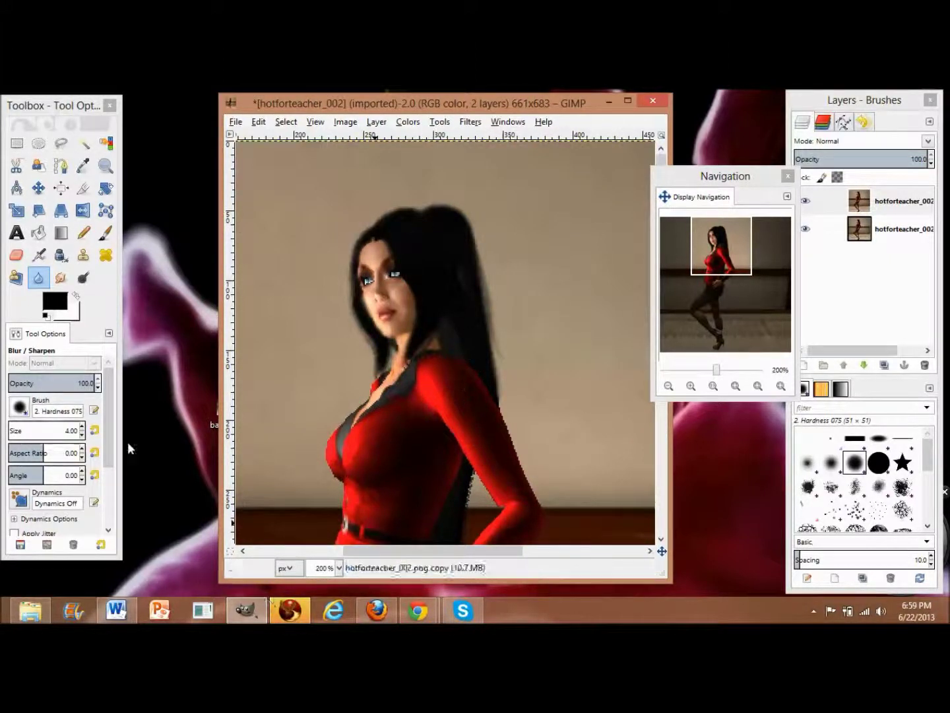
- Compare the blurred top layer with the original by repeatedly toggling the top layer's visibility, leaving it visible
left_click(811, 201)
left_click(811, 202)
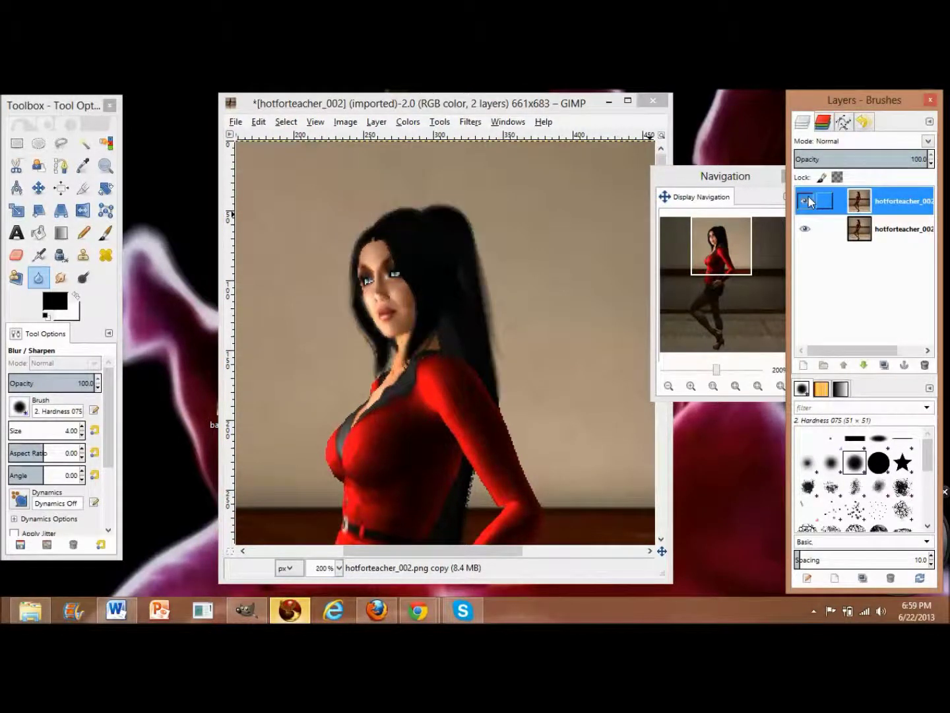
left_click(811, 201)
left_click(810, 200)
left_click(808, 198)
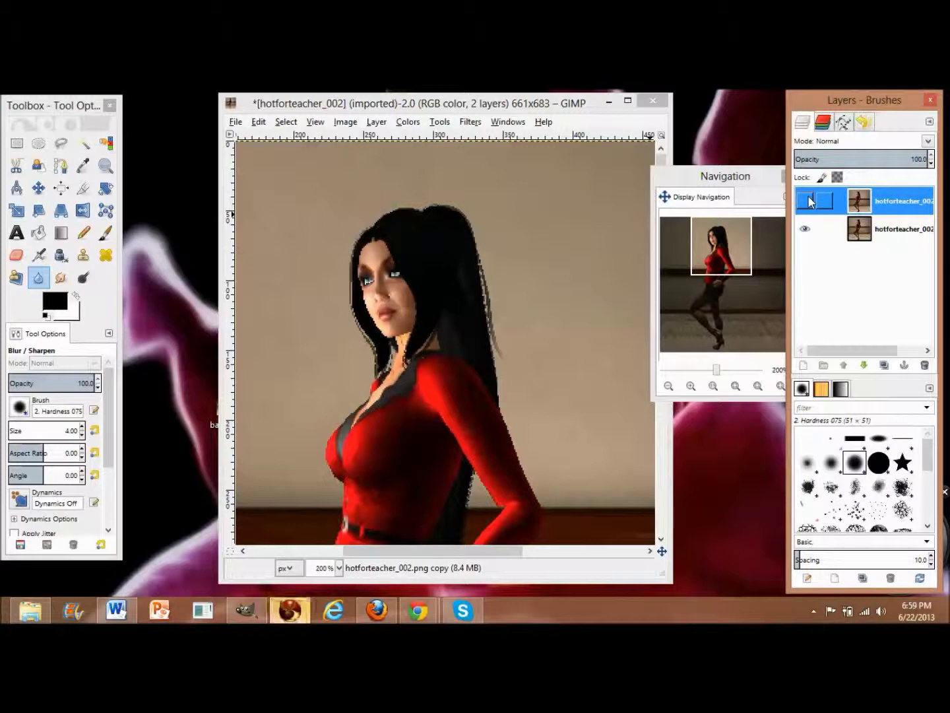
left_click(811, 202)
left_click(809, 199)
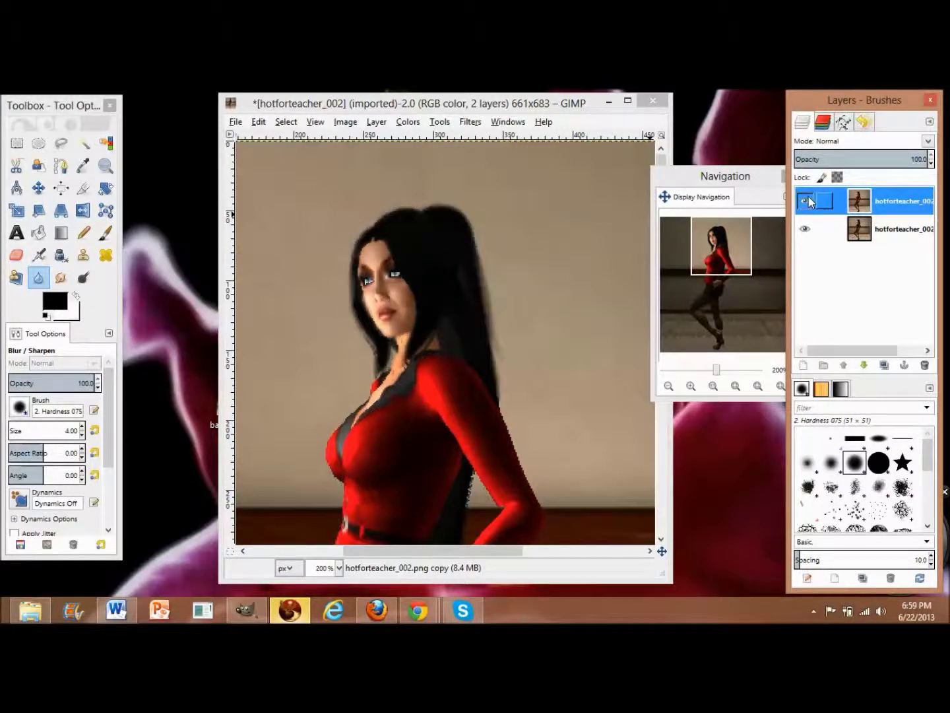
left_click(808, 197)
- Blur the face further and soften the front outline of the red jacket
left_click_drag(362, 285, 367, 297)
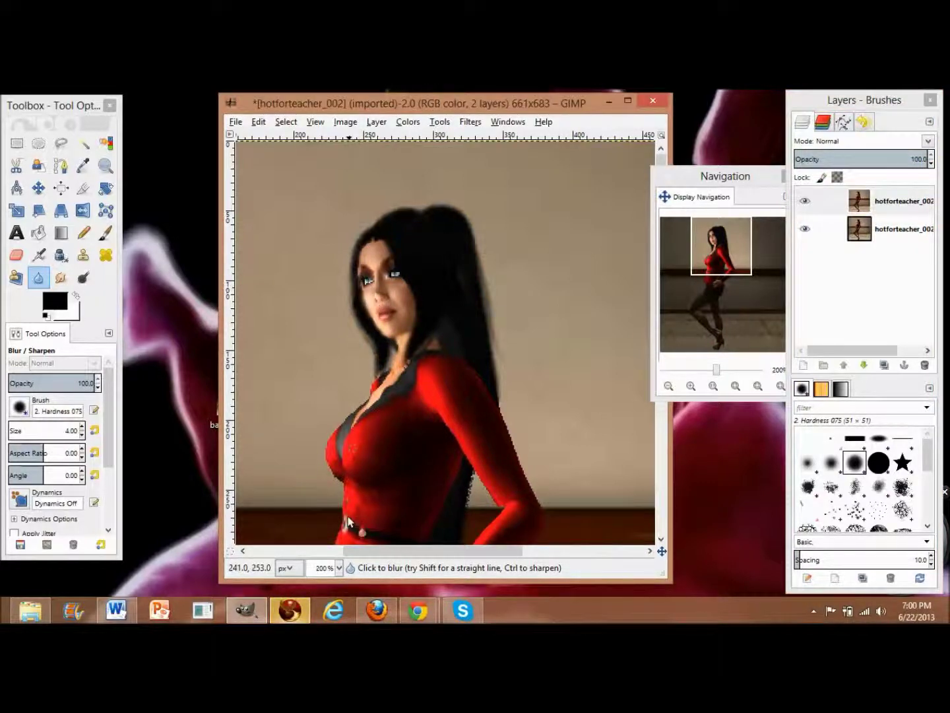